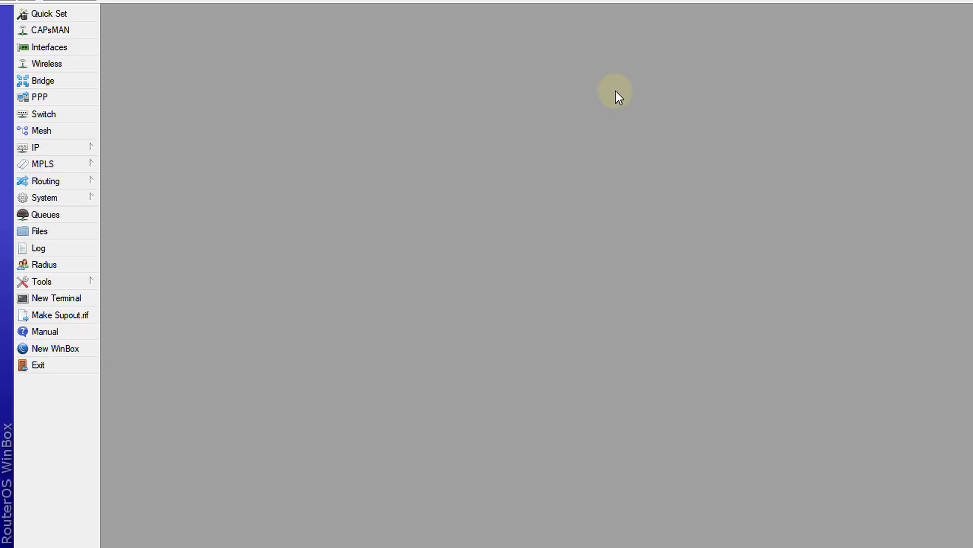
- Start a new alert for the router's DHCP server
left_click(59, 147)
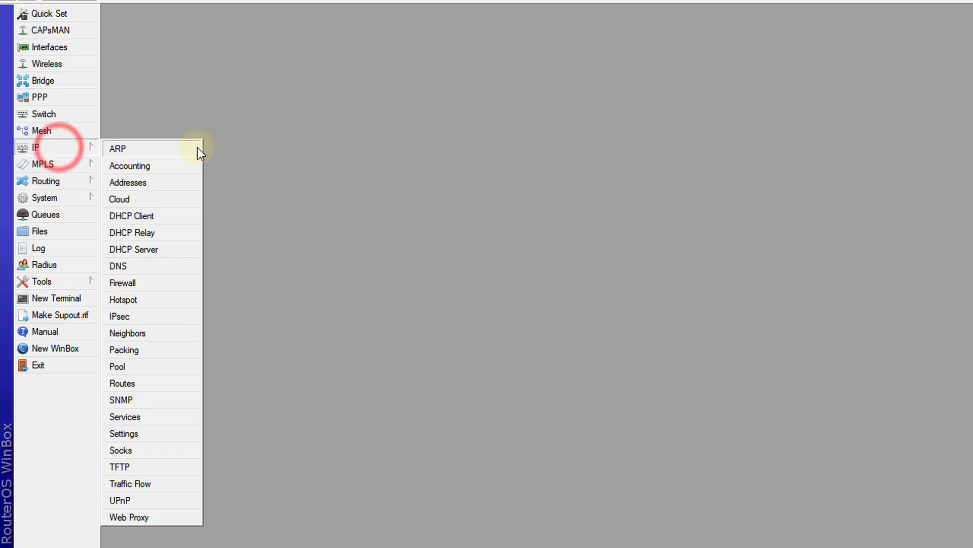
left_click(187, 250)
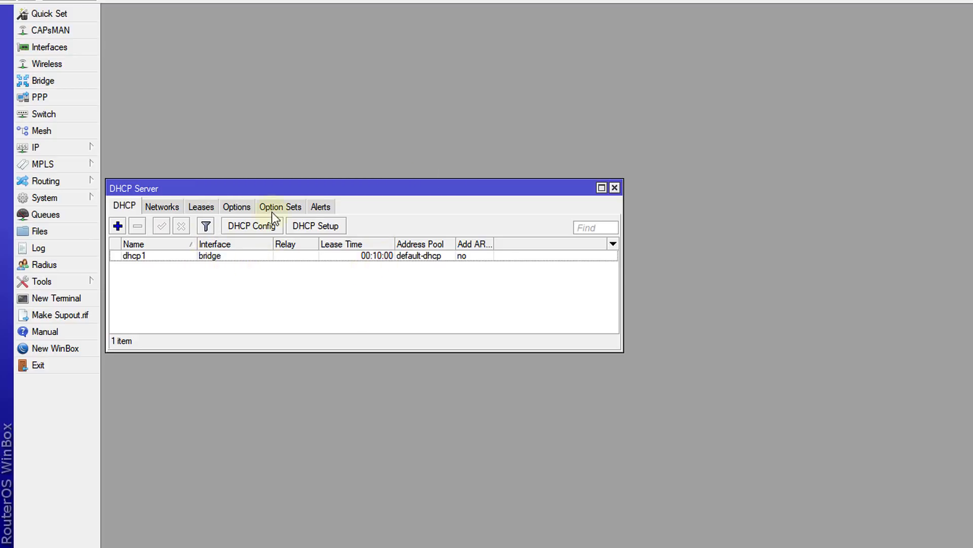
left_click(318, 209)
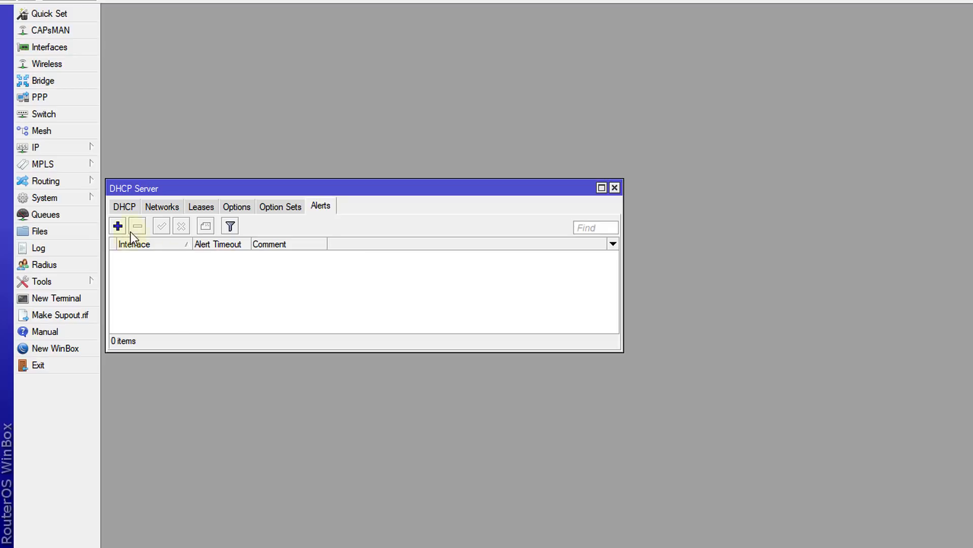
left_click(118, 226)
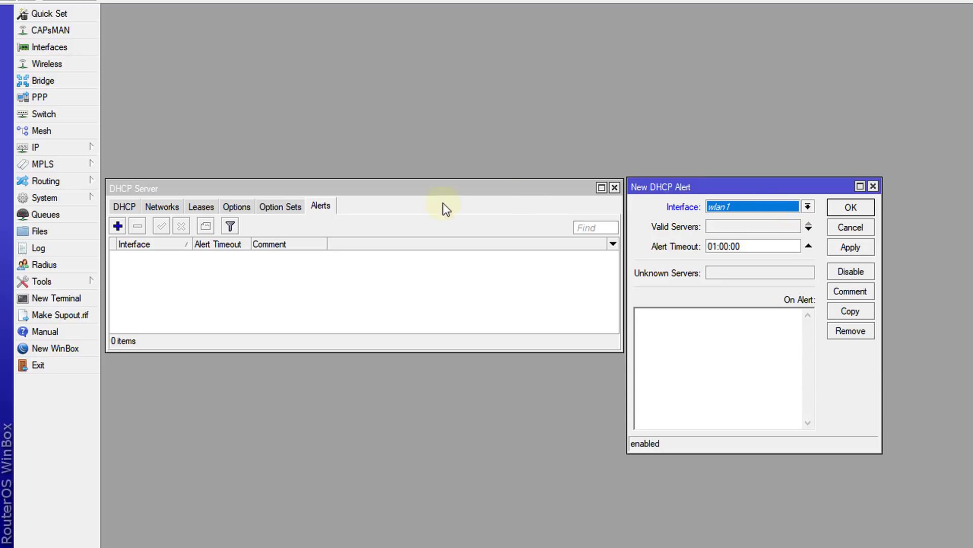
- Check the DHCP server's interface and the bridge's member ports, and set the new alert's interface to bridge
left_click(121, 206)
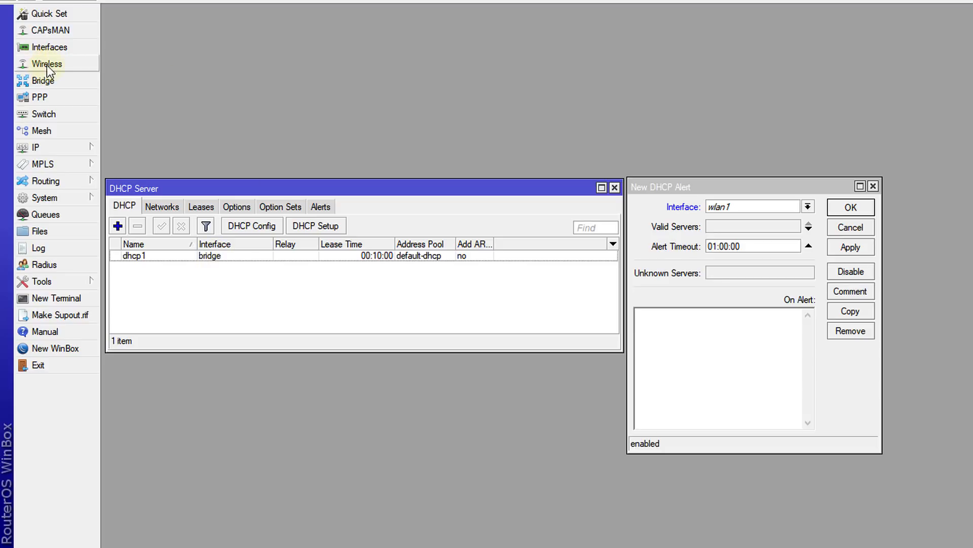
left_click(50, 84)
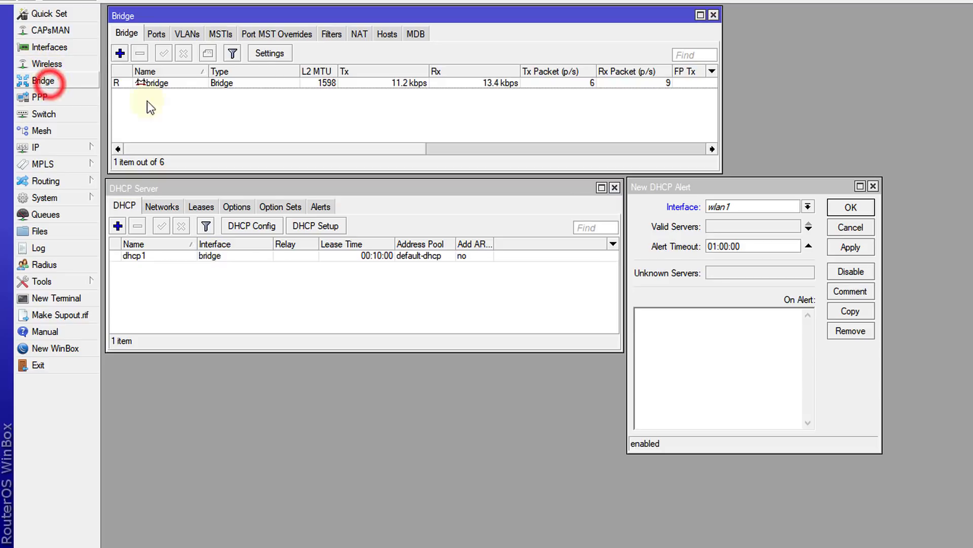
left_click(160, 34)
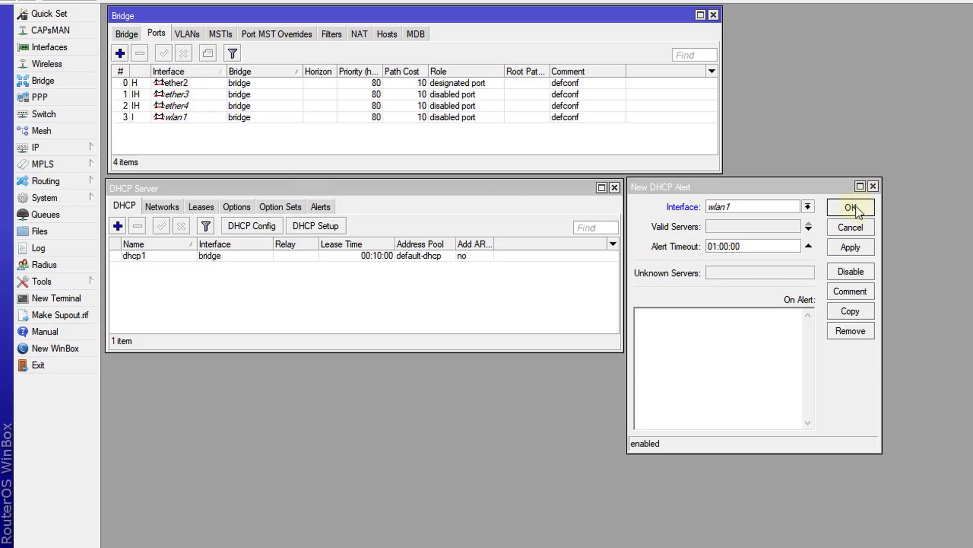
left_click(807, 206)
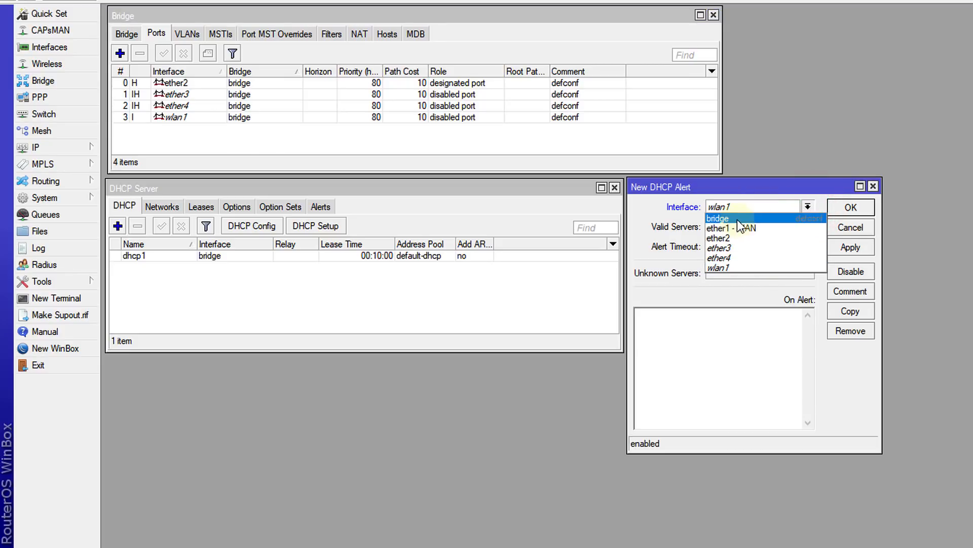
left_click(721, 218)
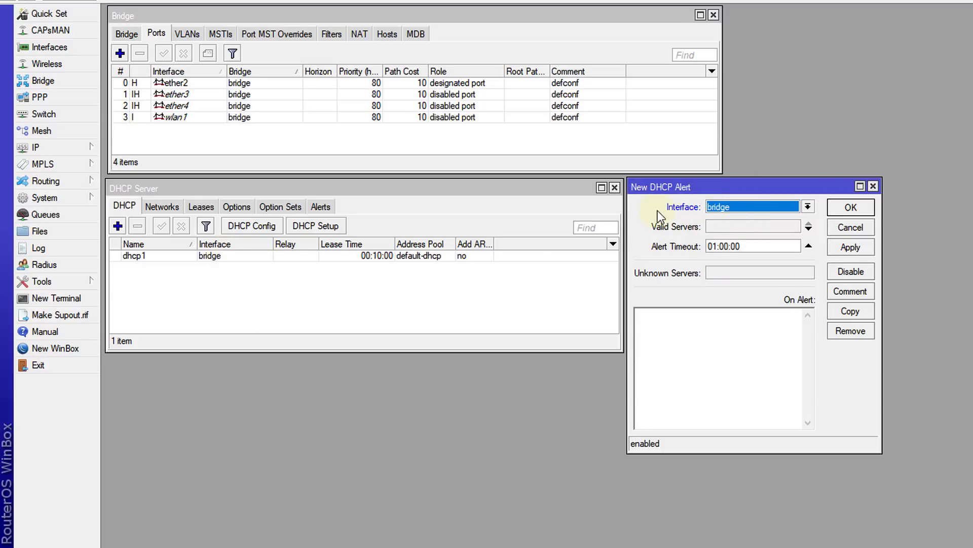
- Copy the MAC address 6C:3B:6B:61:1C:3B from the bridge interface's properties into the new alert's valid servers
left_click(725, 227)
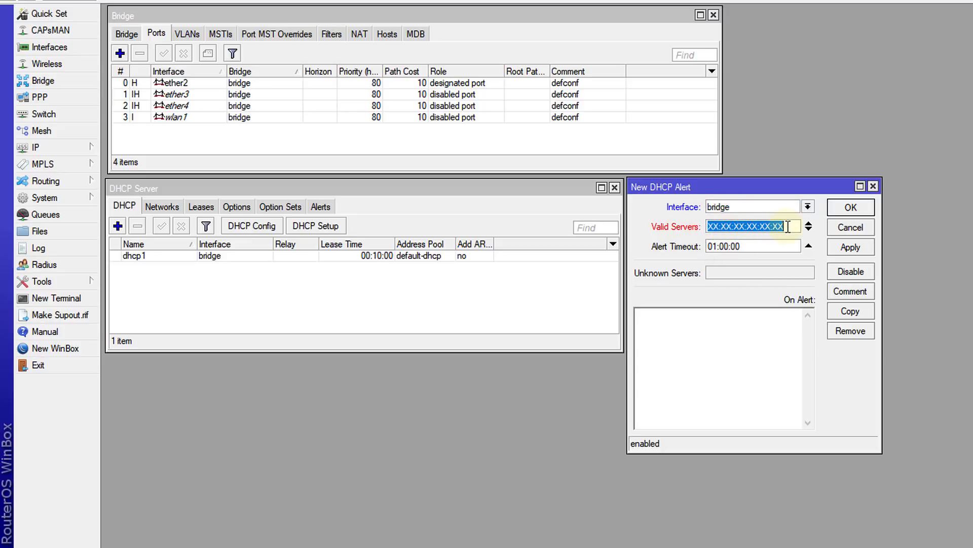
left_click(218, 256)
left_click(127, 34)
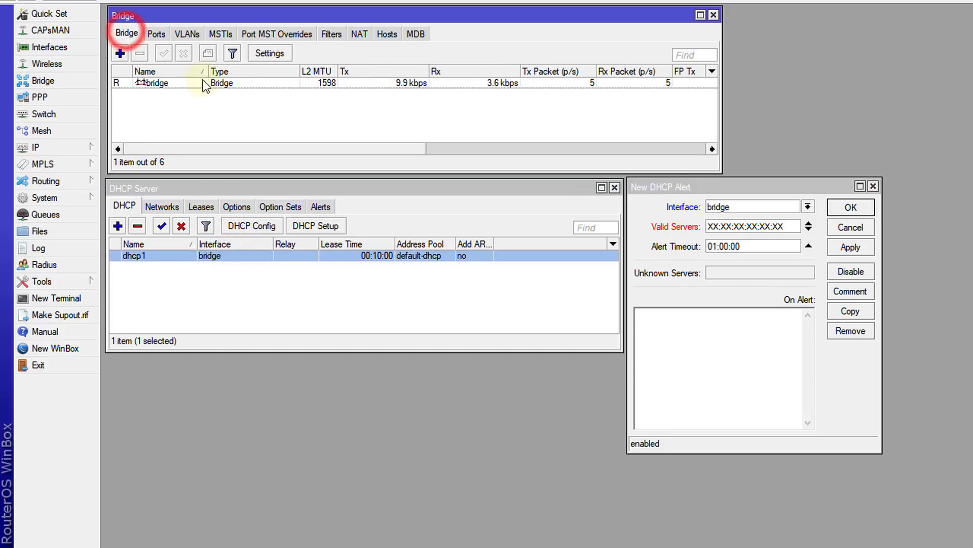
double_click(165, 84)
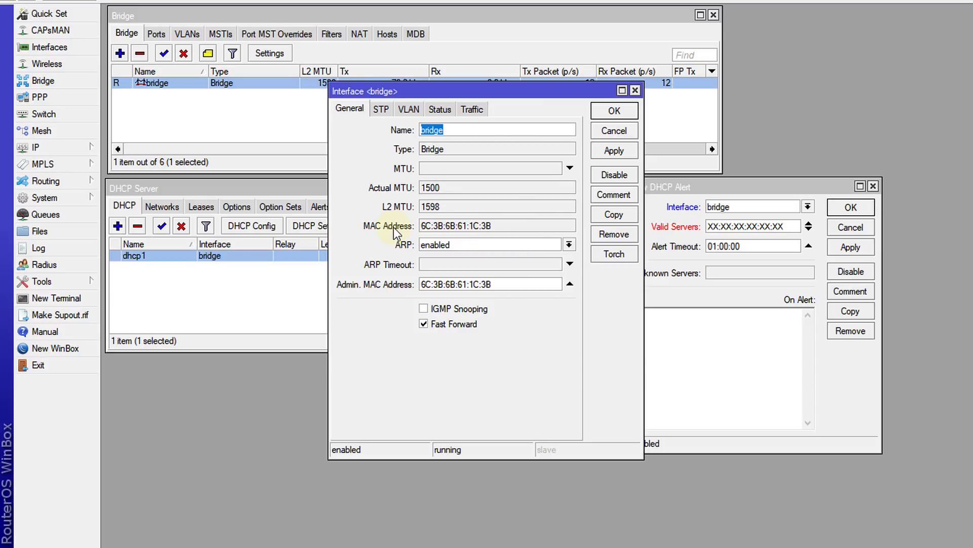
left_click_drag(496, 225, 420, 226)
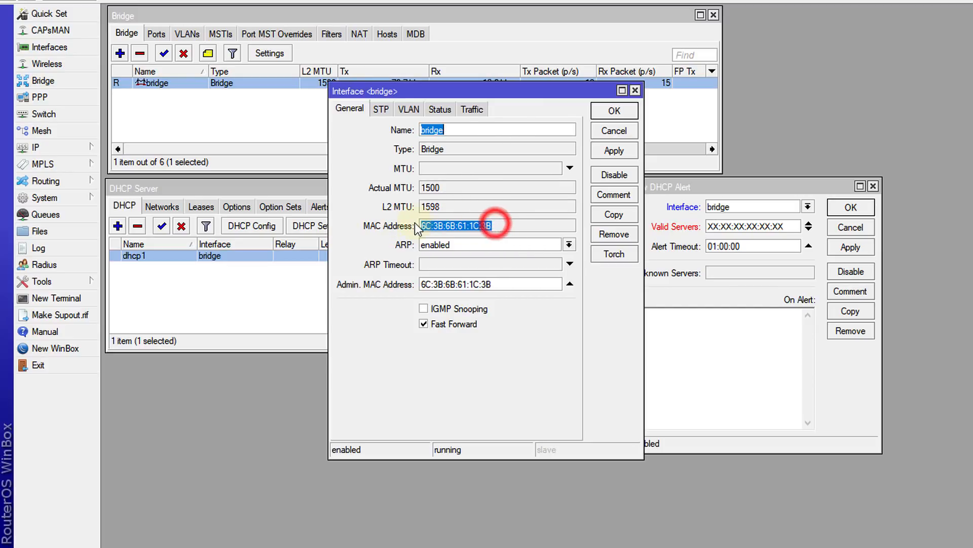
right_click(430, 227)
left_click(462, 237)
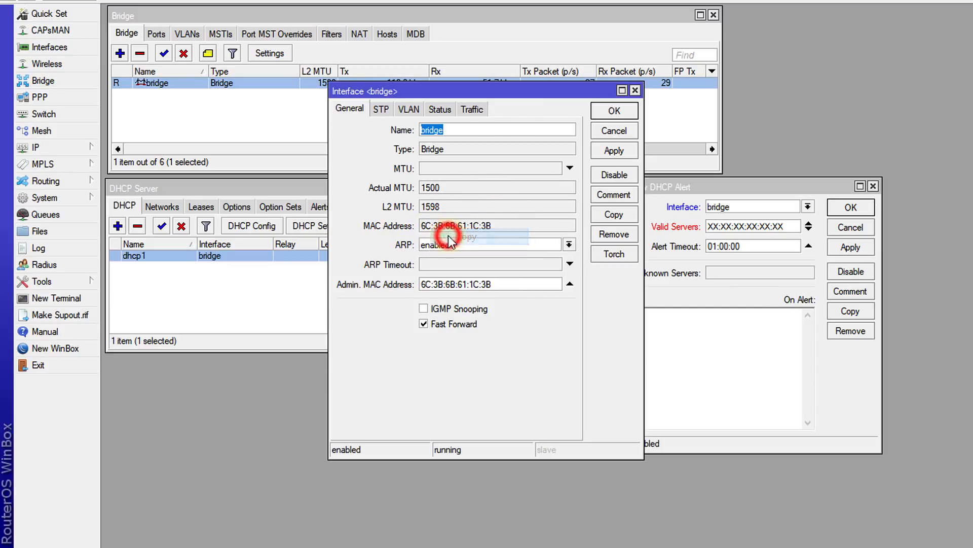
left_click(614, 130)
double_click(791, 227)
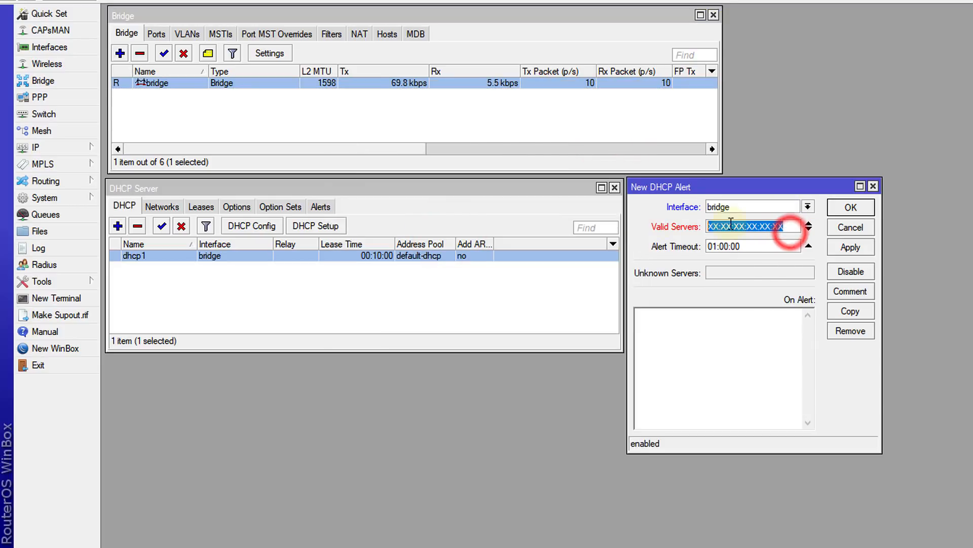
right_click(792, 227)
left_click(811, 261)
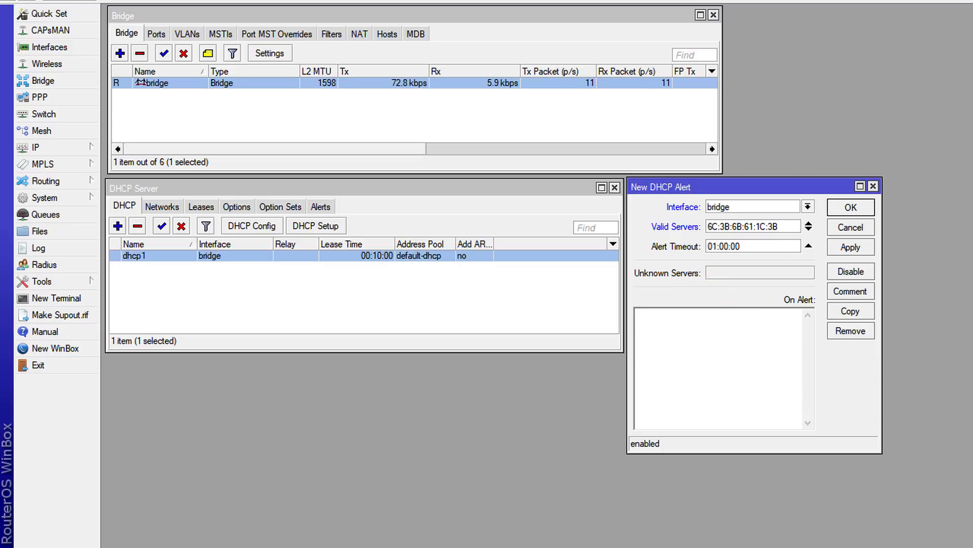
- Paste the on-alert script that e-mails "Rogue DHCP Server Identified" with the system identity and clock time, and save the alert
right_click(640, 346)
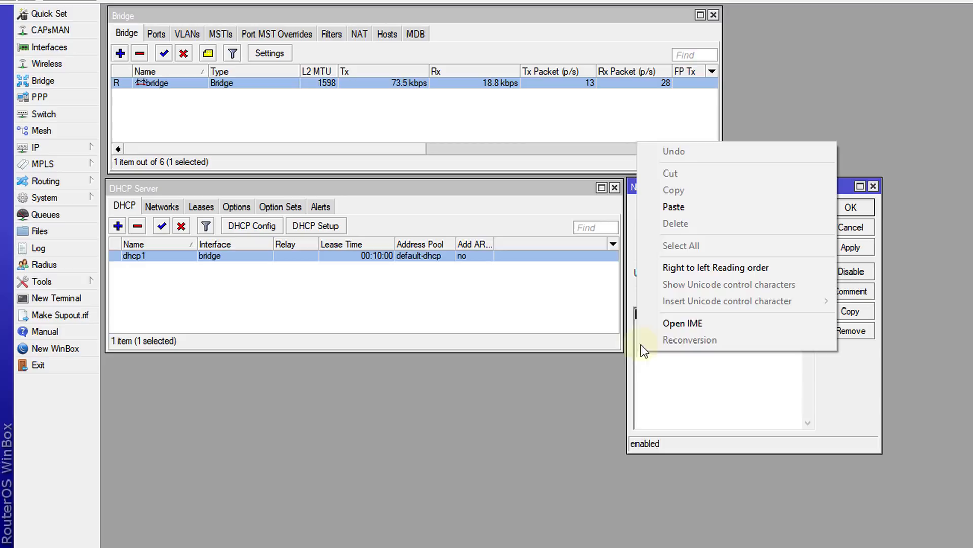
left_click(682, 207)
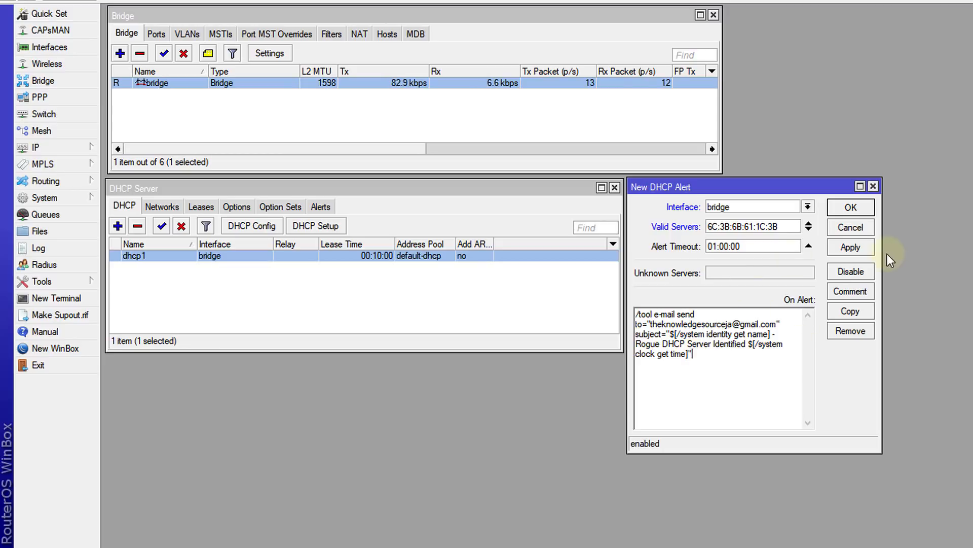
left_click(854, 248)
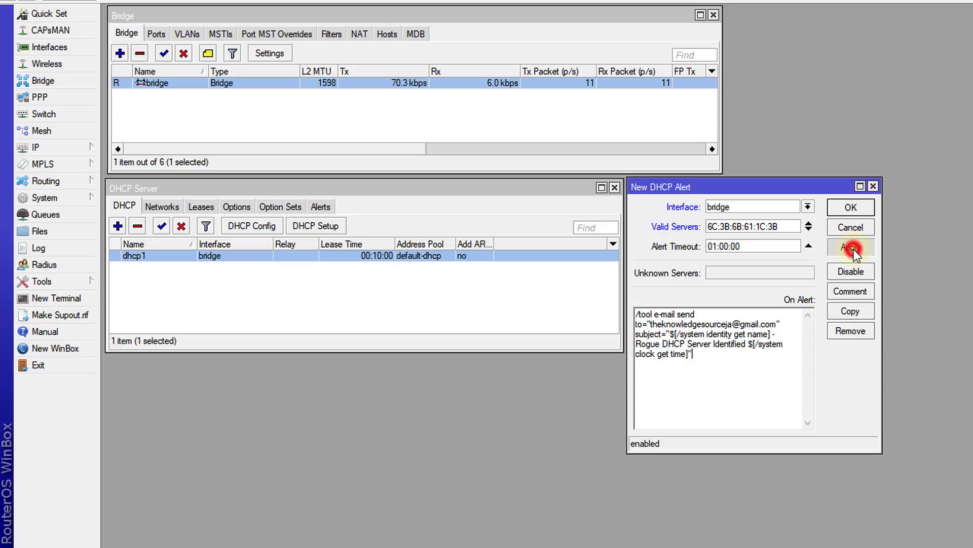
left_click(852, 211)
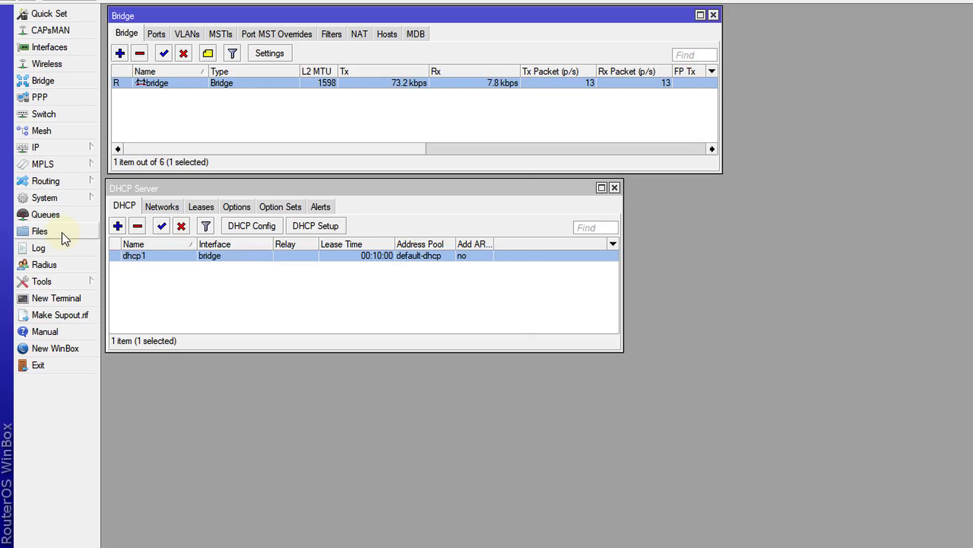
- Open the router log and review the settings of the saved bridge alert without changing them
left_click(51, 248)
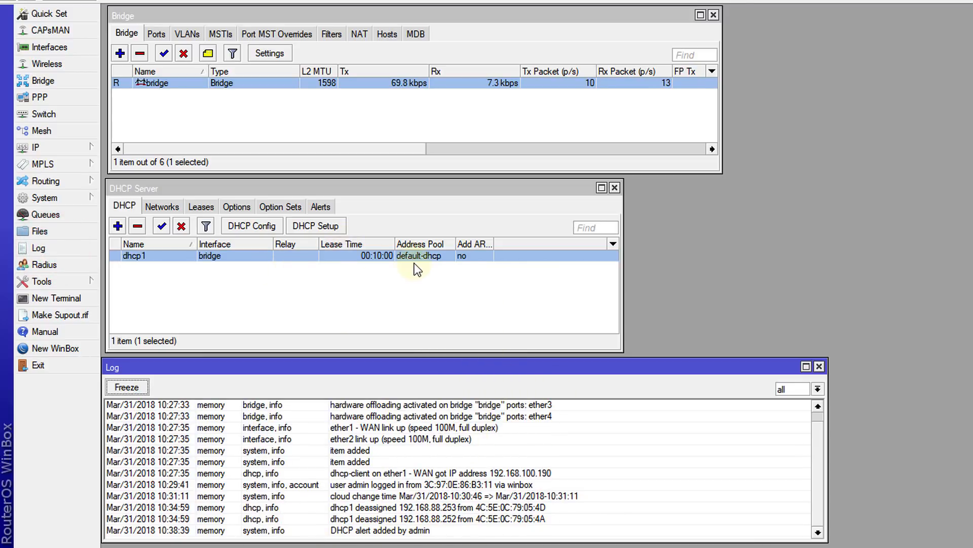
left_click(320, 206)
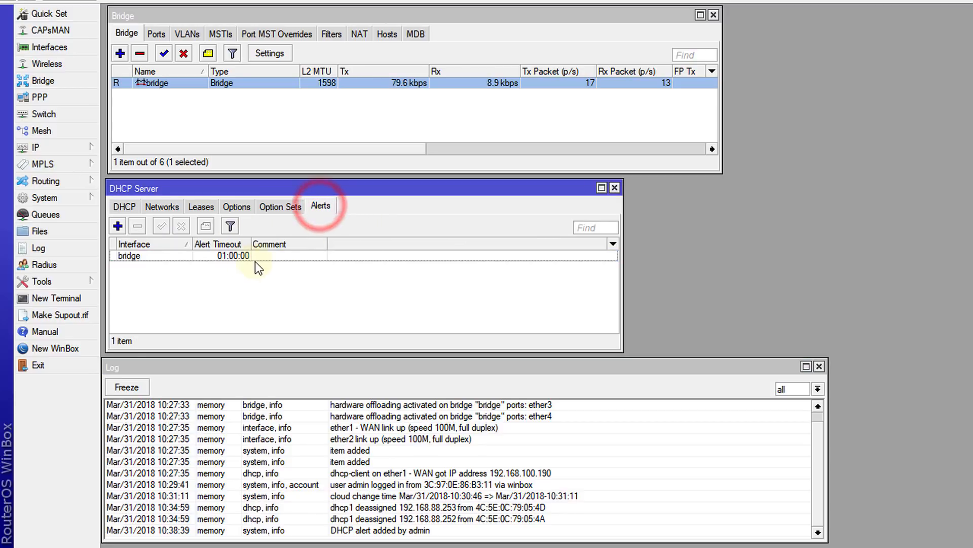
double_click(220, 256)
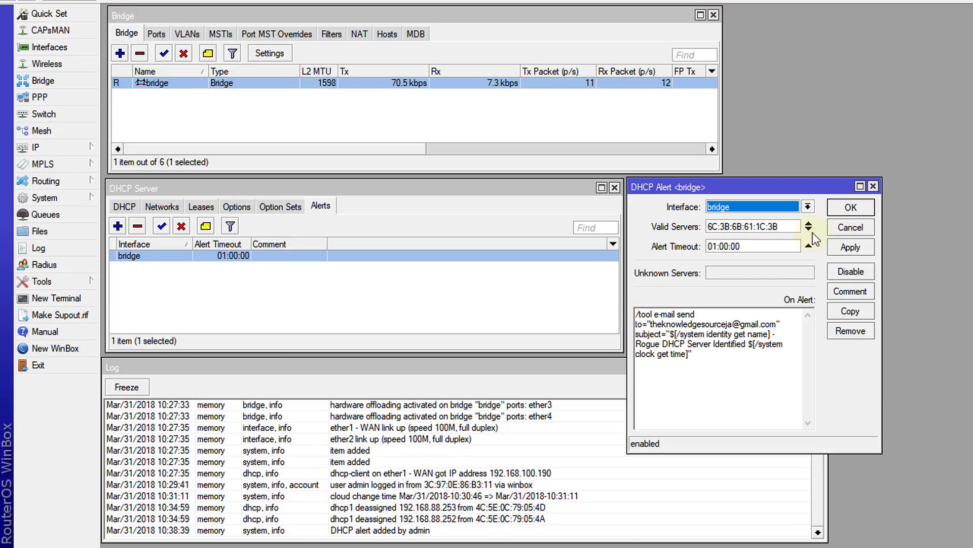
left_click(850, 229)
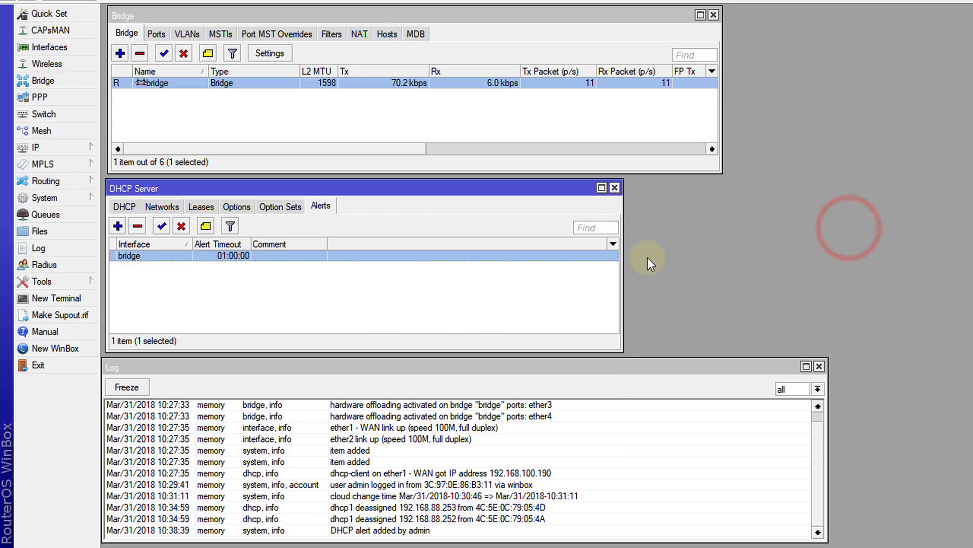
- Add the Valid Servers, Unknown Servers and On Alert columns to the alerts list, and widen Unknown Servers and On Alert
left_click(614, 243)
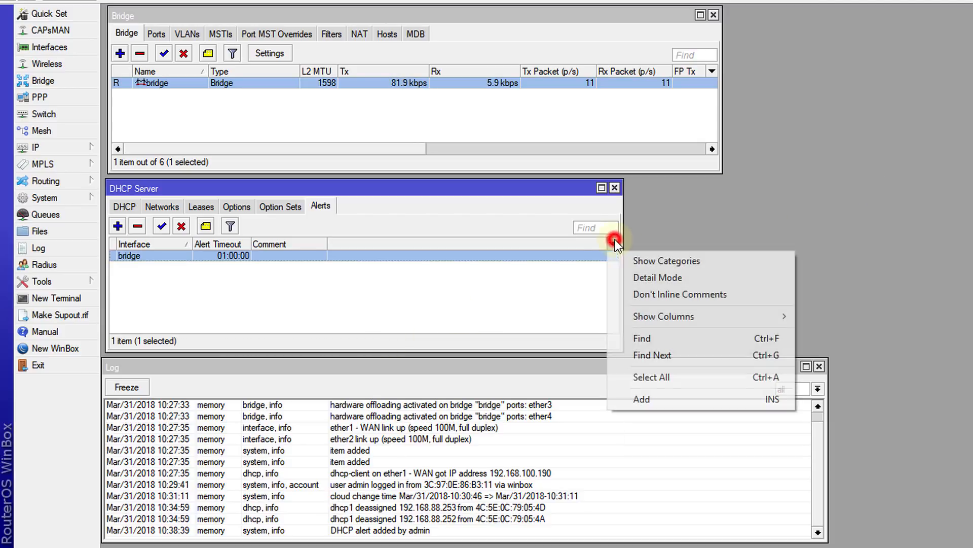
mouse_move(679, 316)
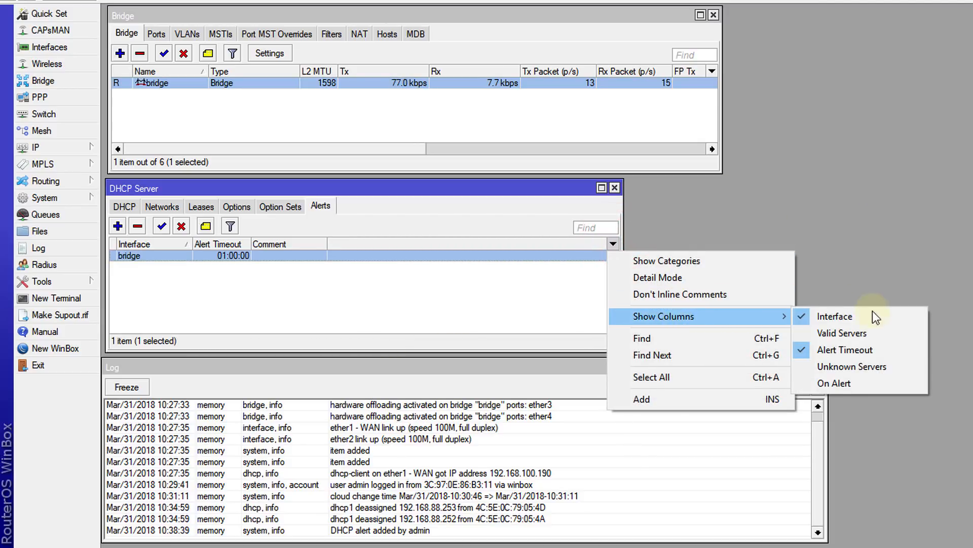
left_click(862, 331)
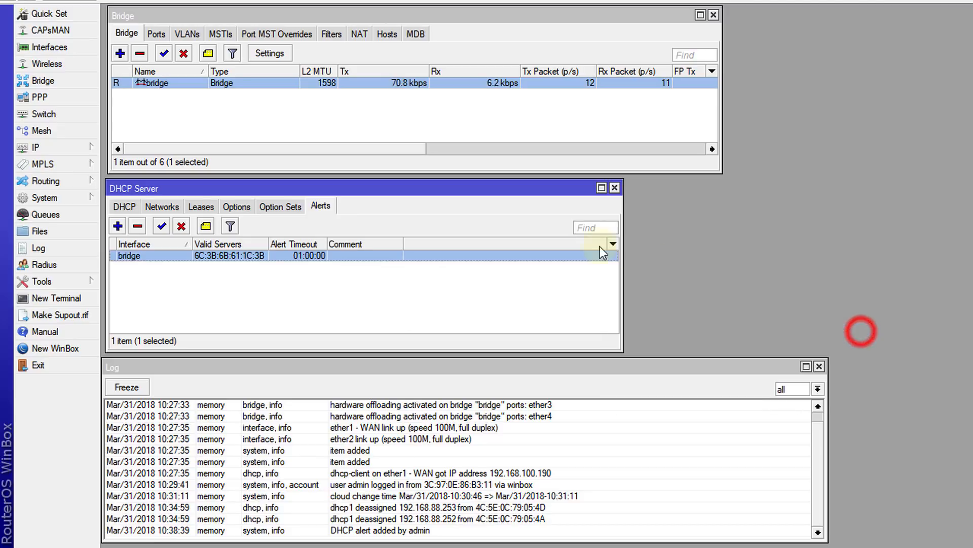
left_click(610, 242)
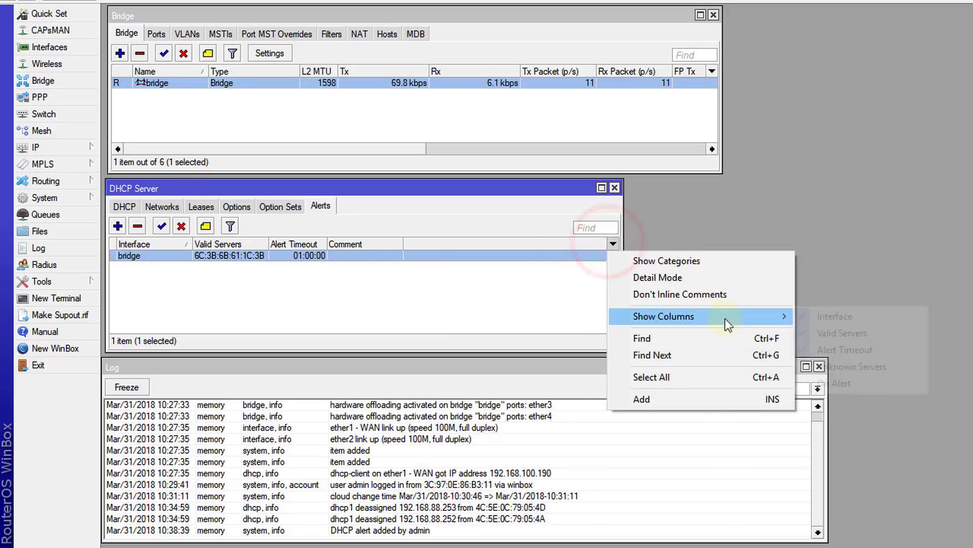
mouse_move(725, 316)
left_click(831, 365)
left_click(613, 244)
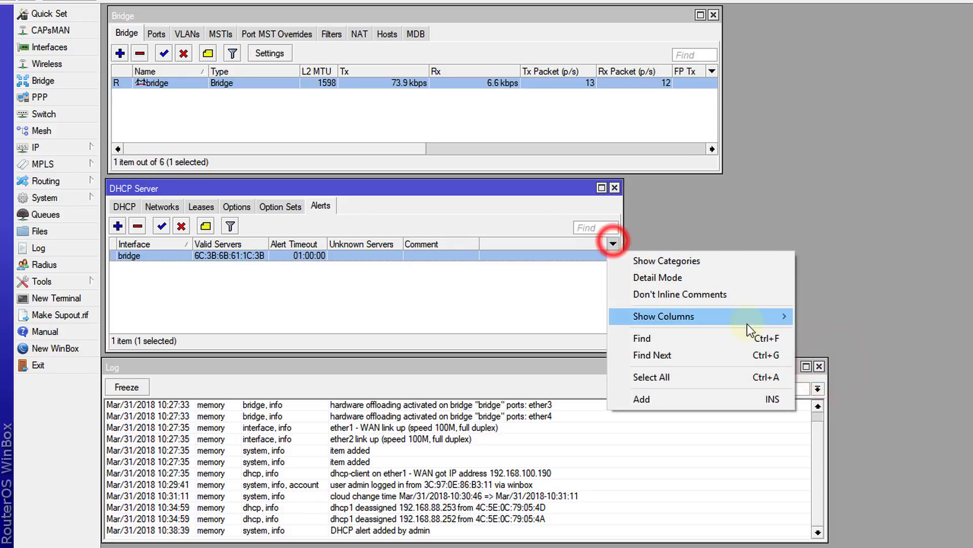
left_click(834, 383)
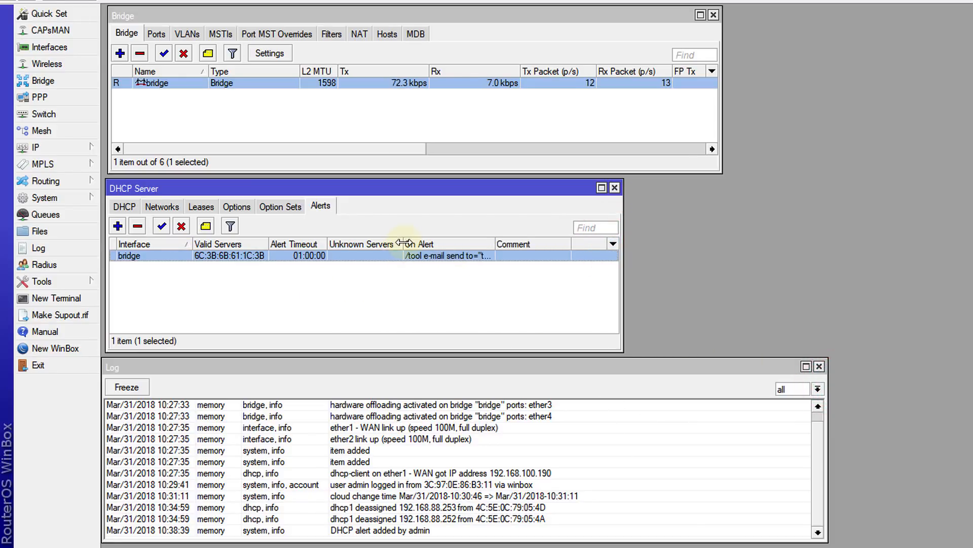
left_click_drag(404, 243, 410, 243)
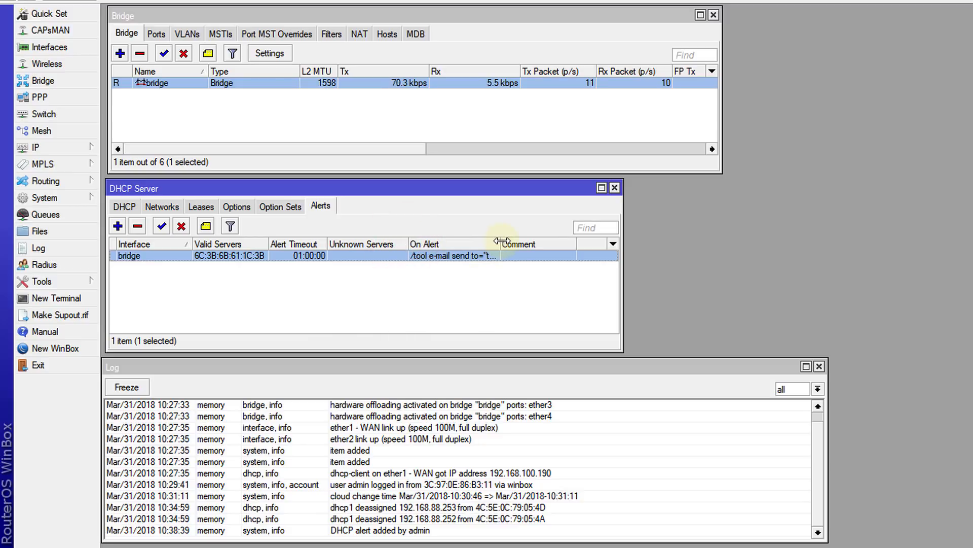
left_click_drag(500, 244, 556, 244)
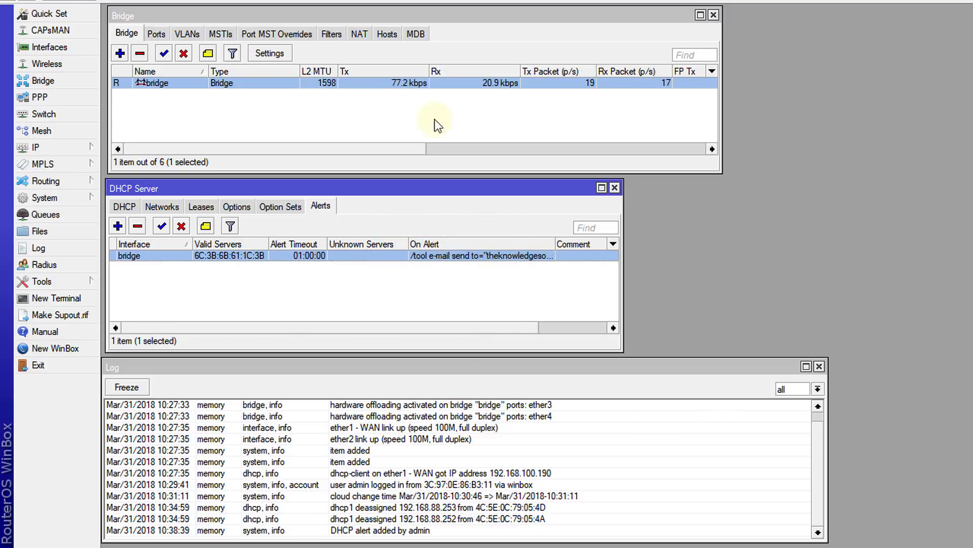
- Display the bridge's member ports and select ether3 to monitor it
left_click(157, 35)
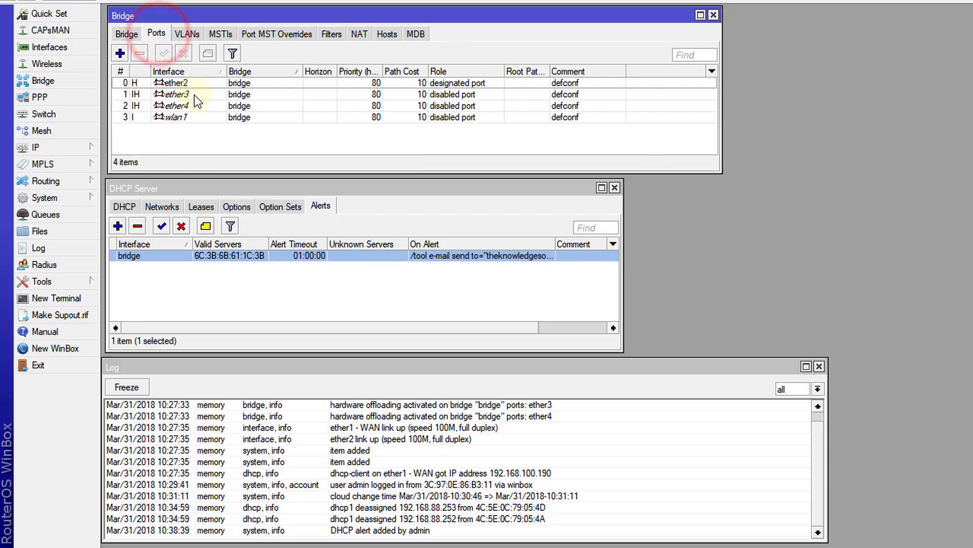
left_click(193, 94)
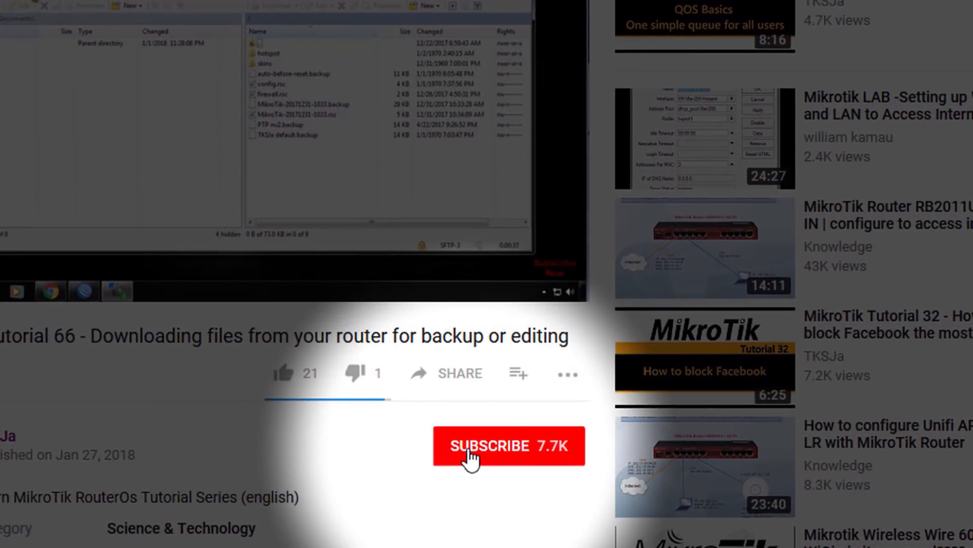
left_click(471, 458)
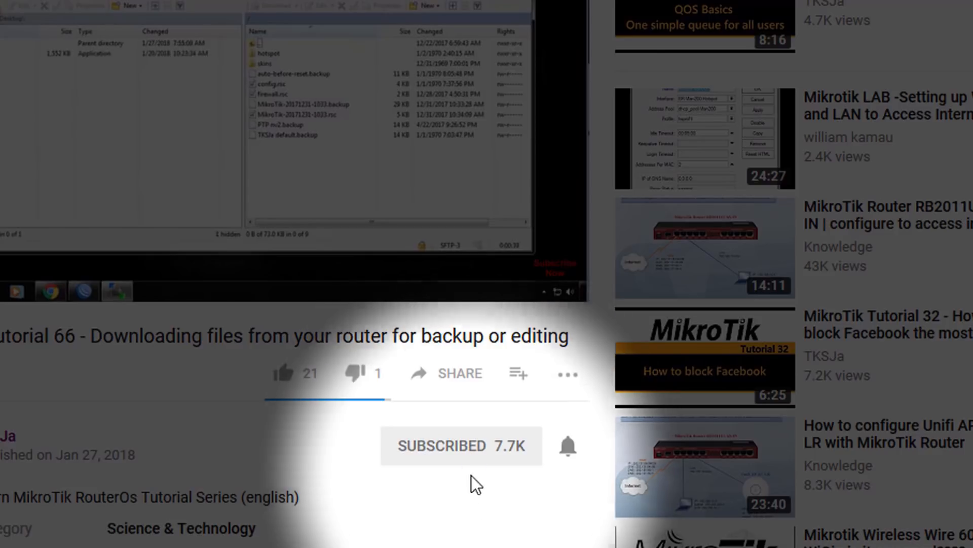
left_click(569, 448)
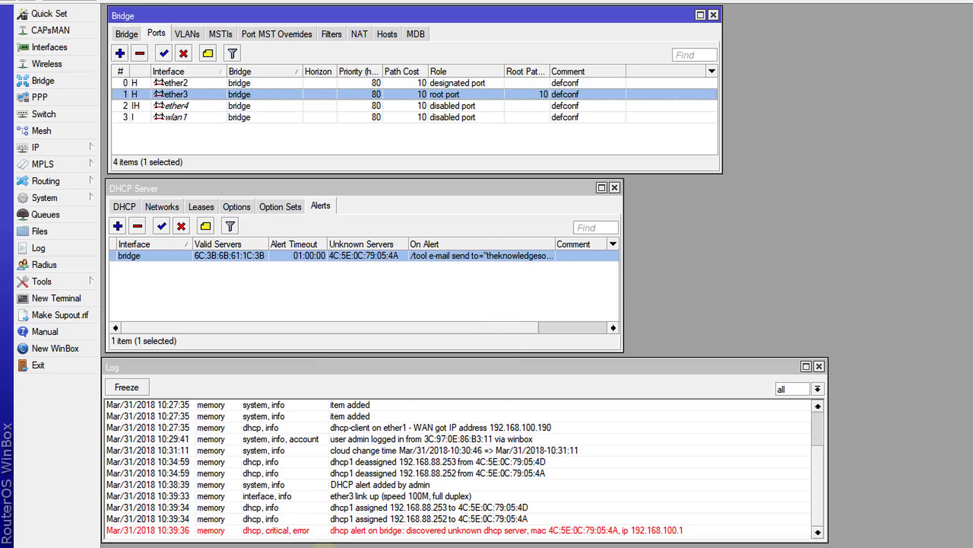
- Switch to the Gmail inbox in the browser to check for the rogue DHCP server e-mail, and return to WinBox
left_click(324, 547)
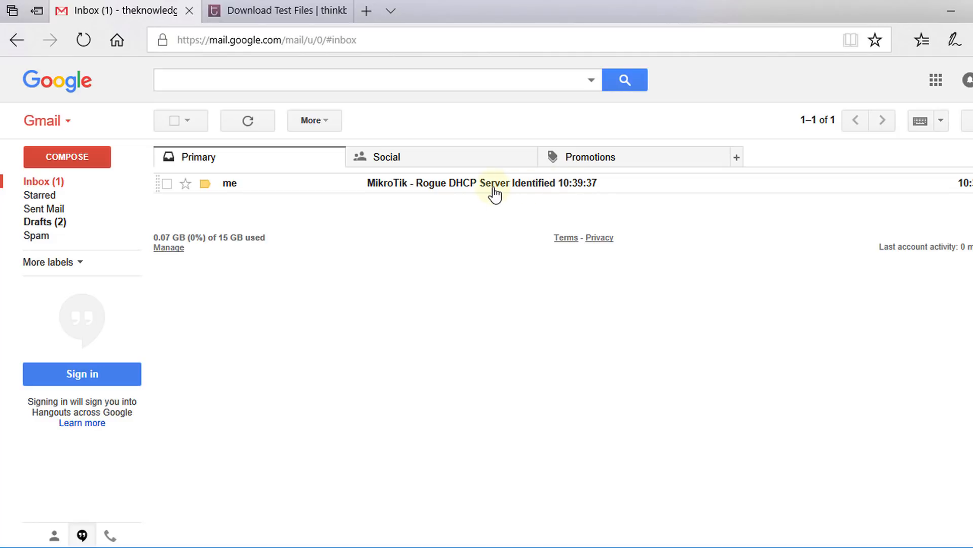
left_click(459, 547)
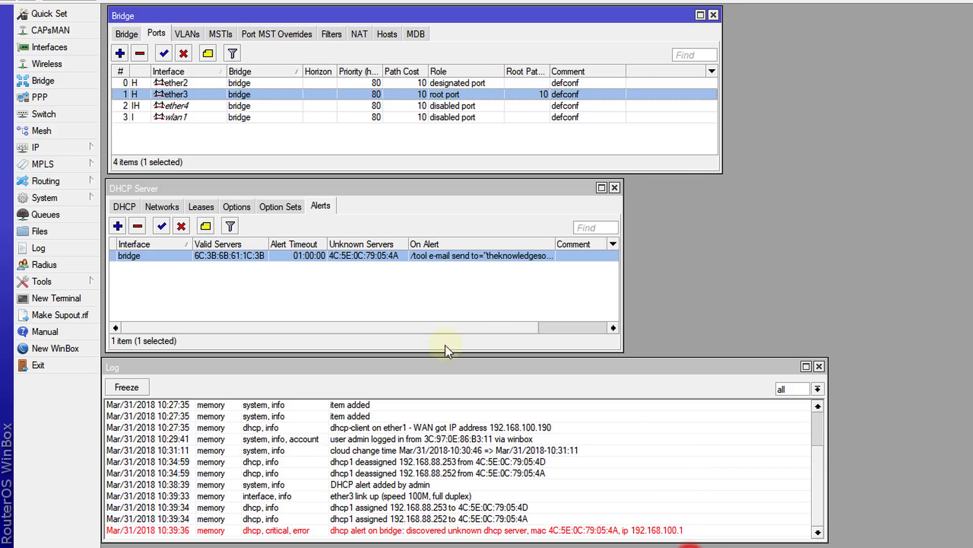